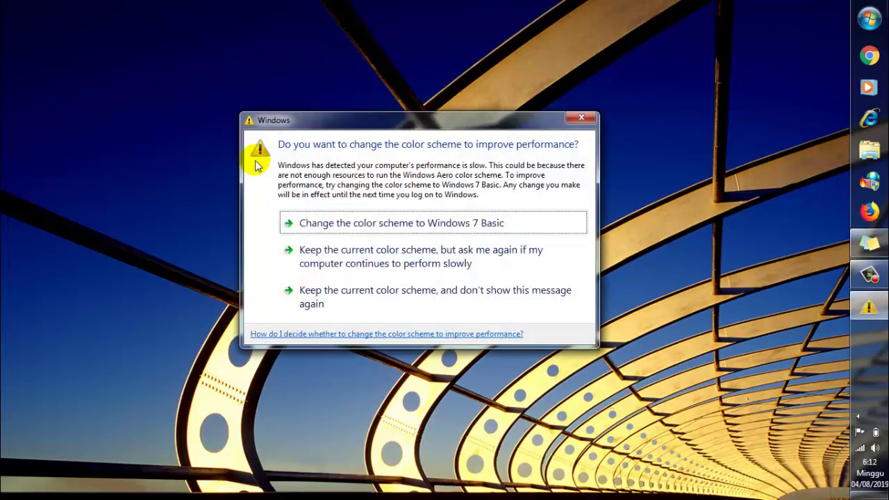
Dismiss the color-scheme warning and launch SADP by searching 'sa' from the Start menu
click(582, 117)
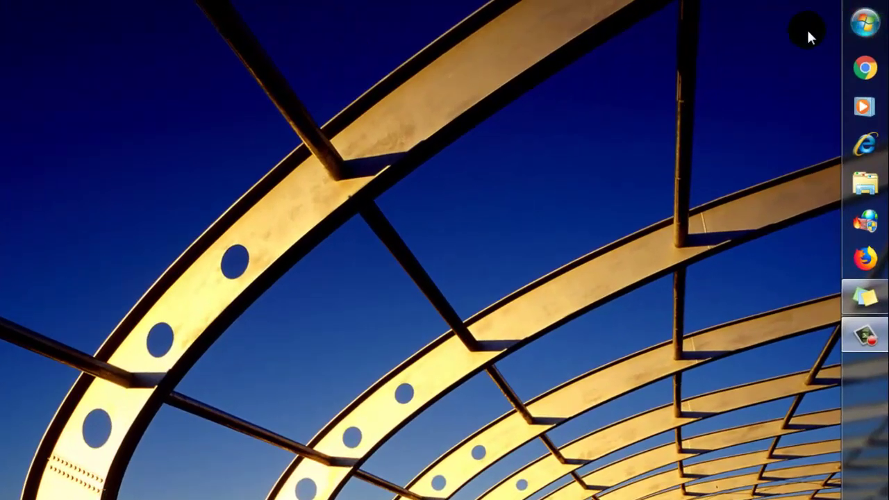
click(867, 26)
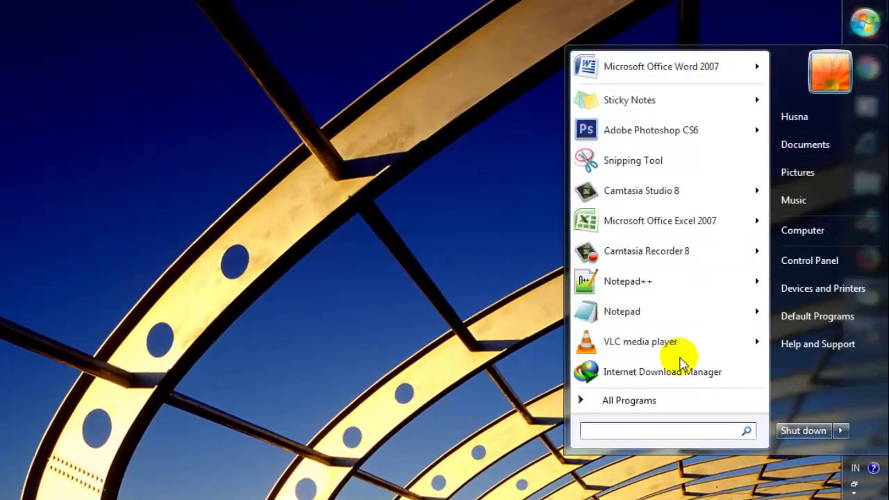
text(sa)
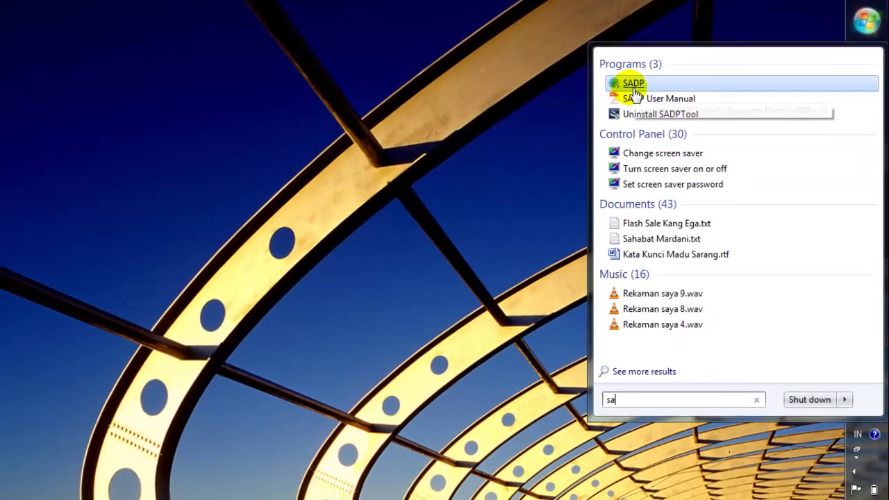
click(615, 94)
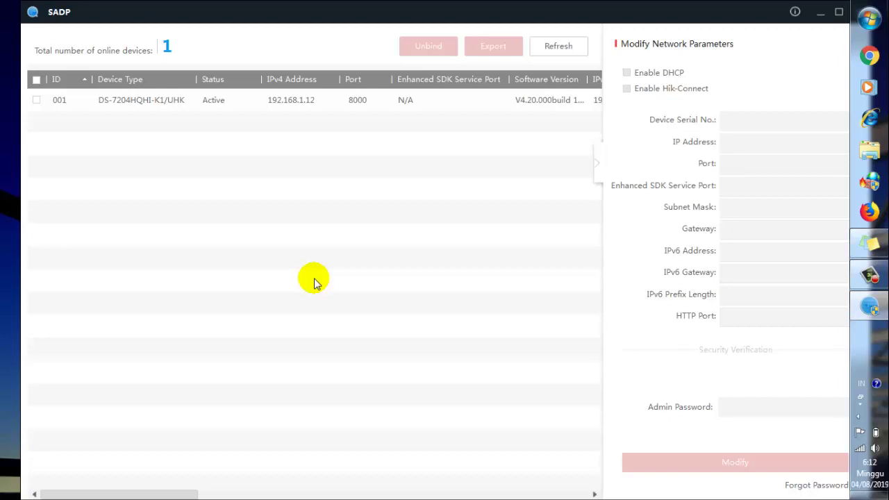
Select device 001, the DS-7204HQHI-K1/UHK at 192.168.1.12, in SADP to reach its web login
click(595, 163)
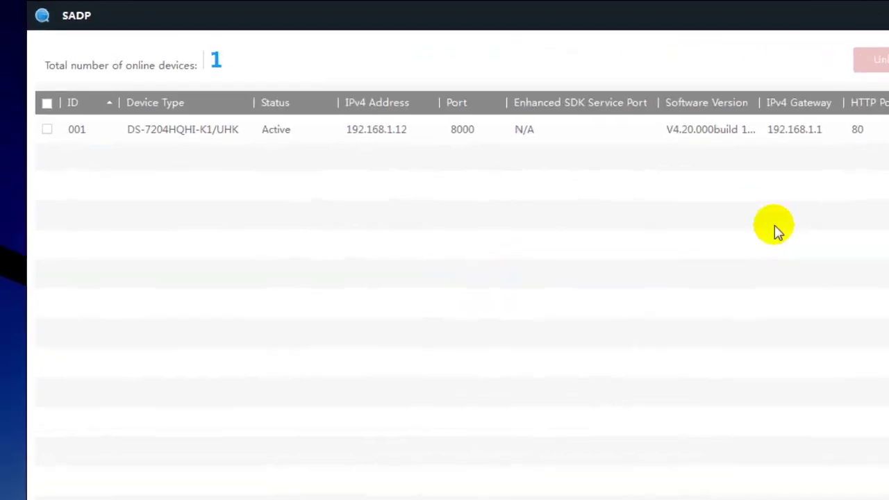
click(47, 129)
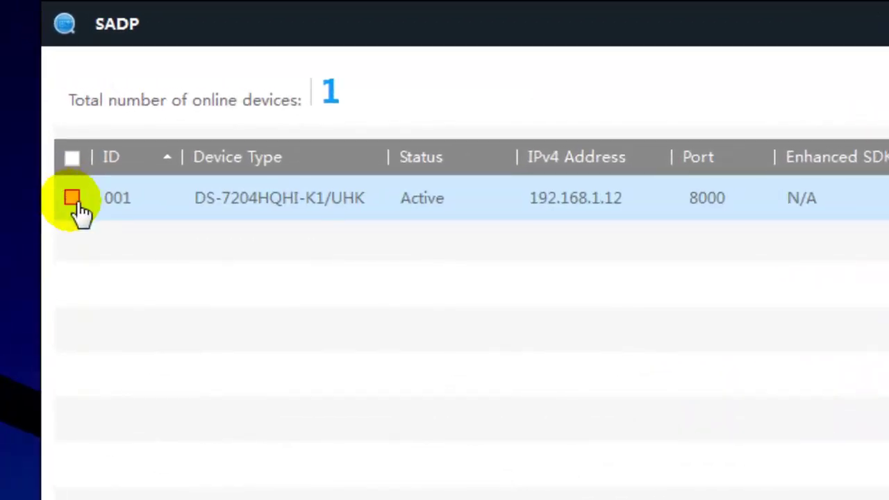
click(73, 199)
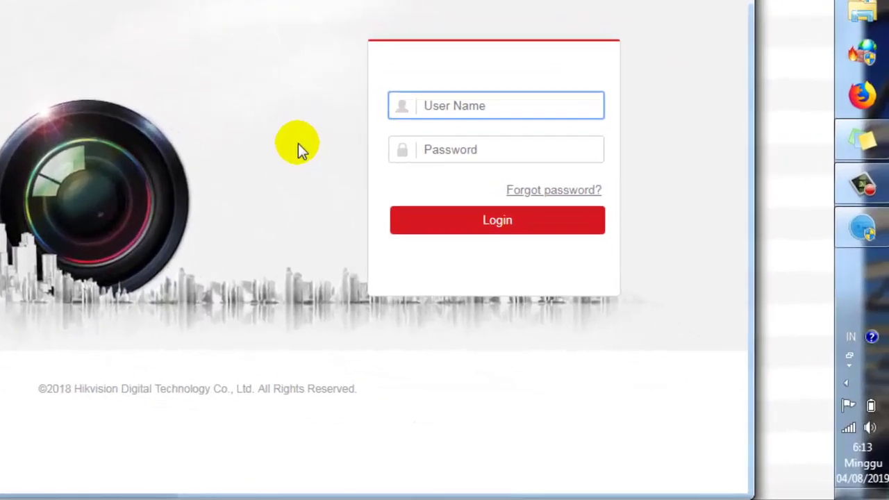
Log in as 'admin' with the account password and let Chrome save the password
text(admin)
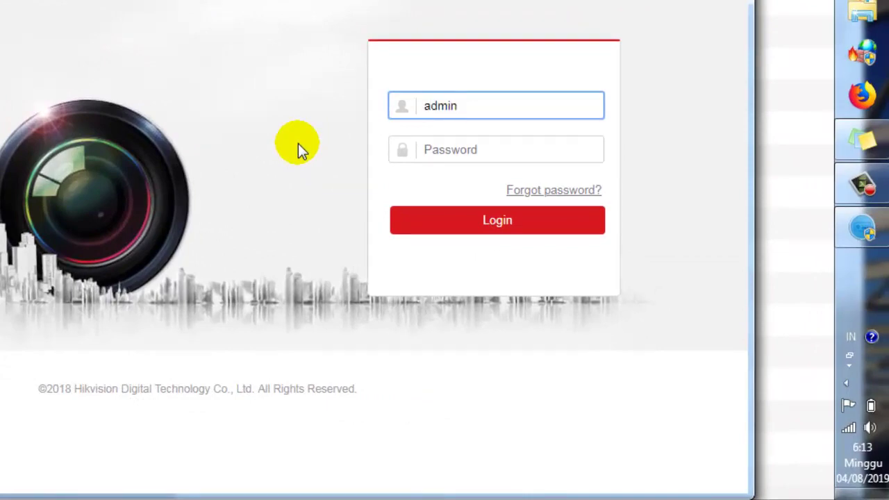
key(Tab)
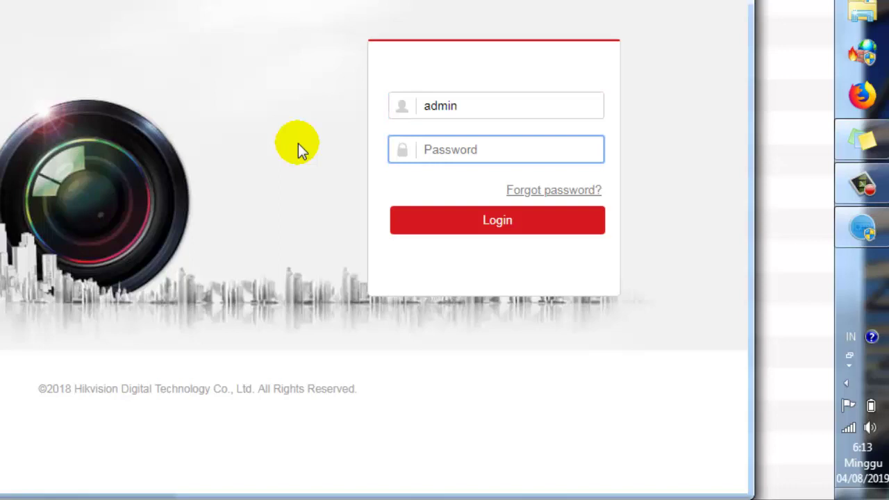
text(admin123)
click(484, 223)
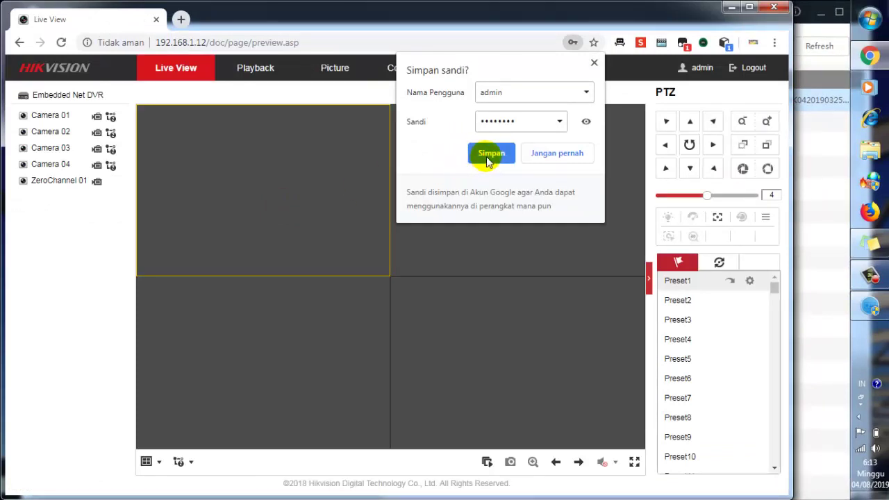
click(487, 155)
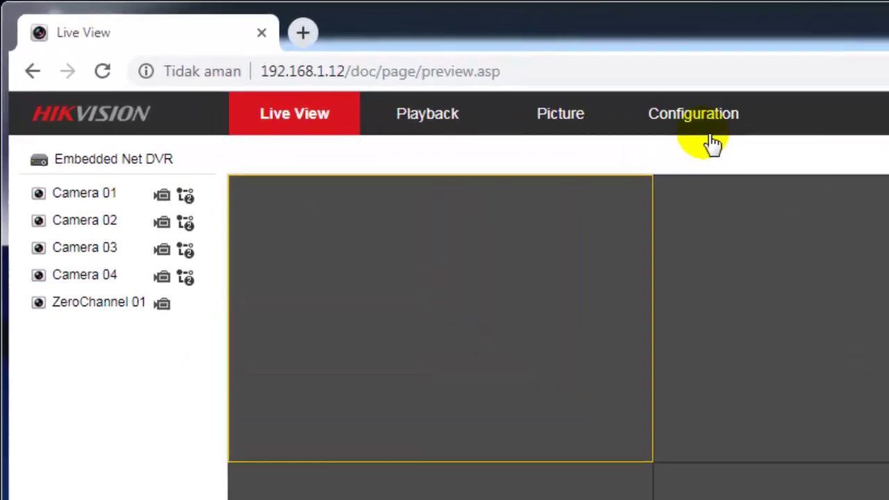
Go to Configuration > Event > Basic Event and select the Exception tab
click(698, 115)
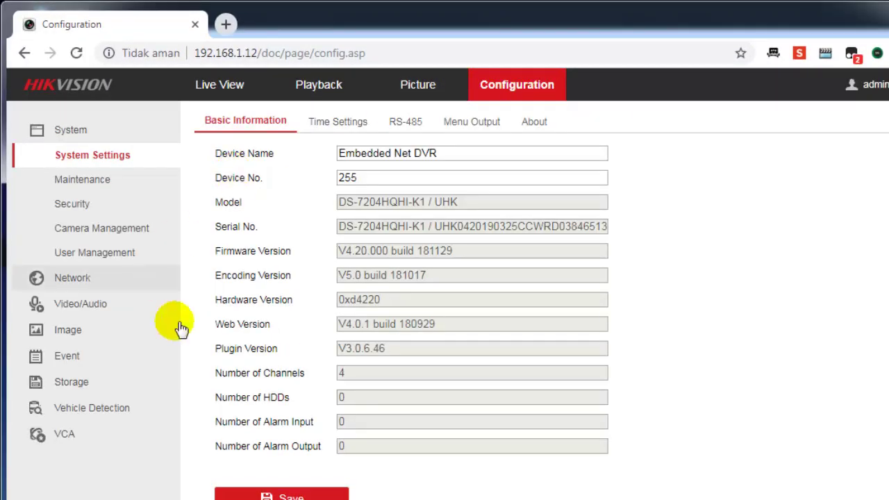
click(66, 357)
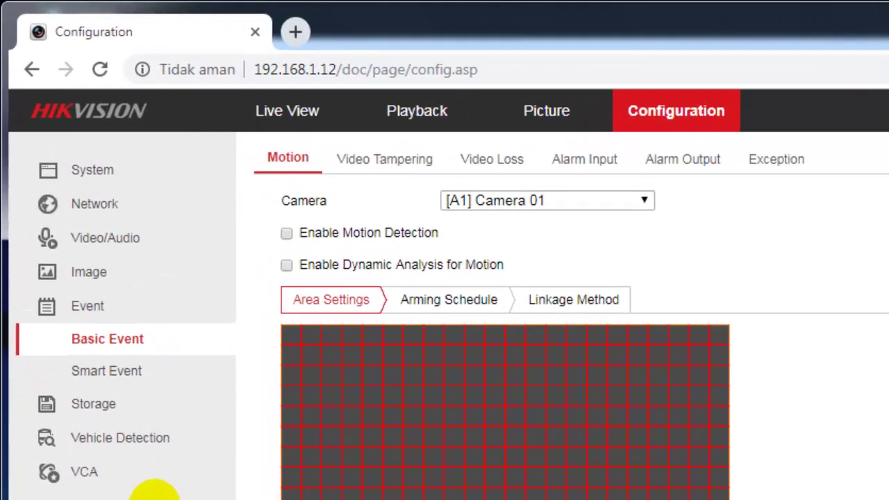
click(800, 167)
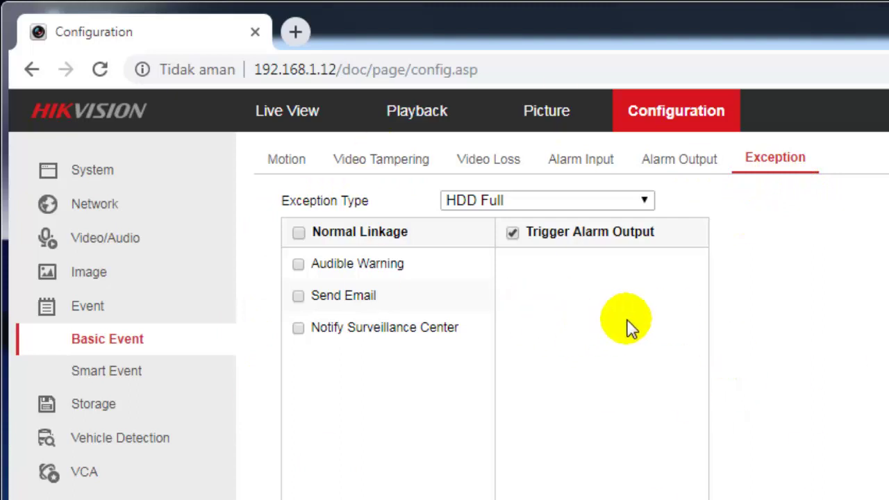
Check the Exception Type list and keep HDD Full selected
click(645, 200)
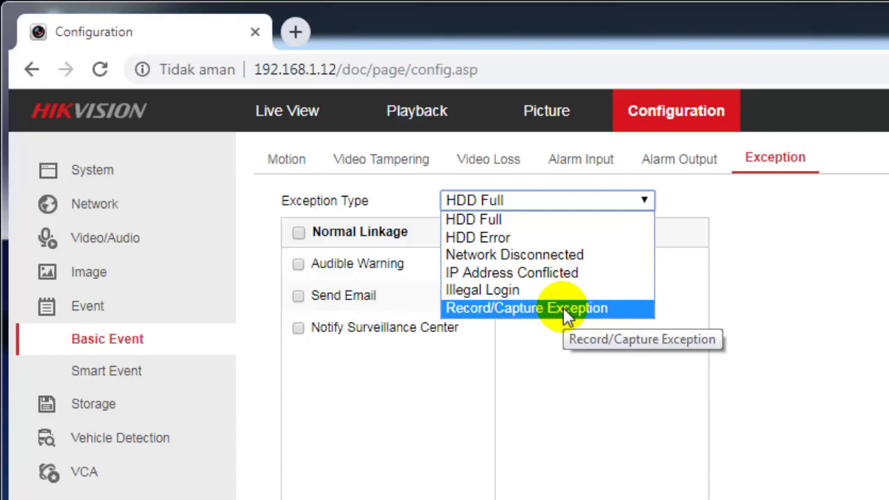
click(522, 391)
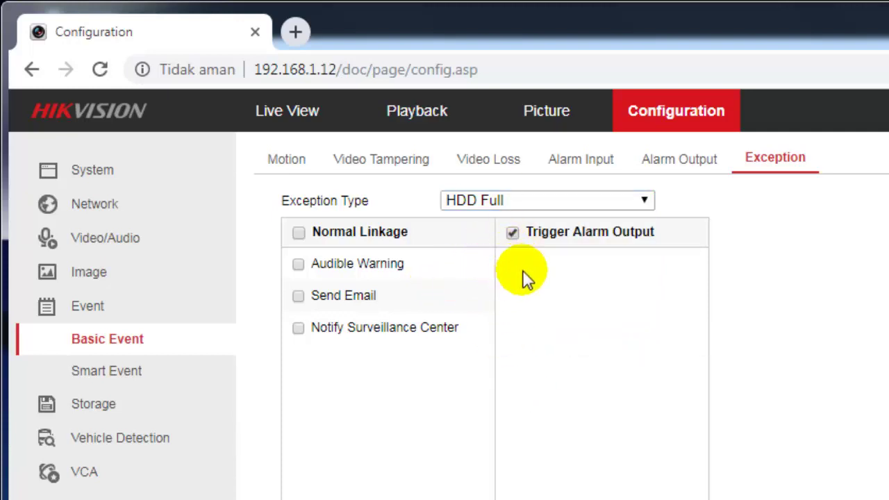
click(605, 202)
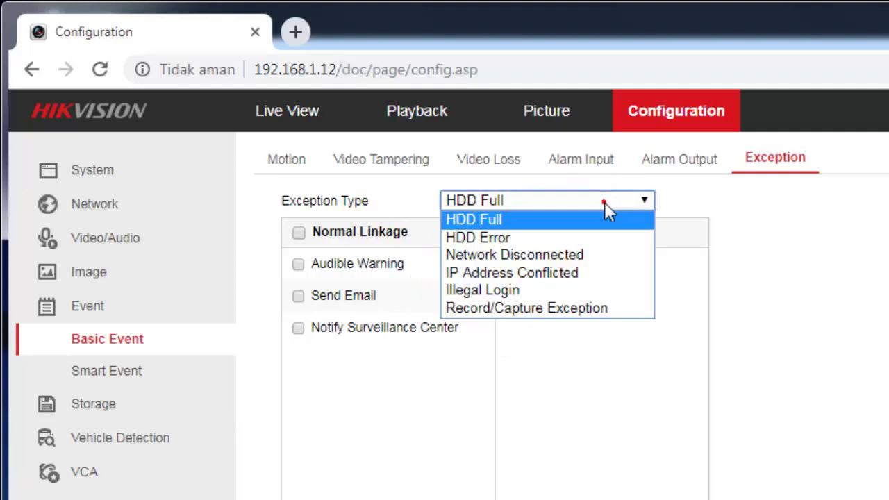
click(565, 221)
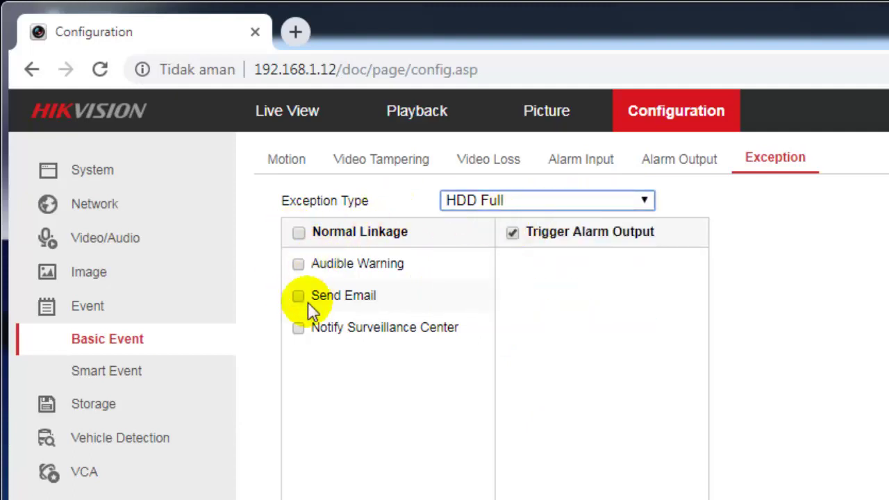
Toggle HDD Full's Audible Warning, leave it cleared, and reopen the exception type list
click(300, 264)
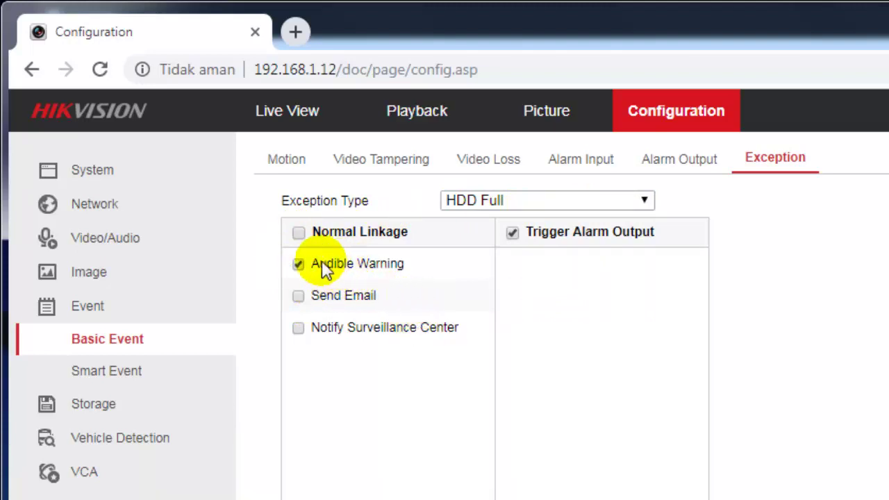
click(296, 264)
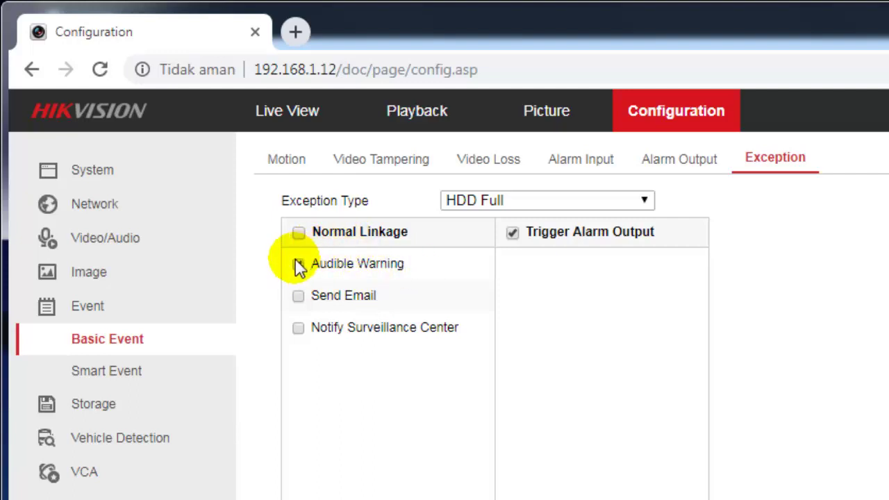
click(299, 265)
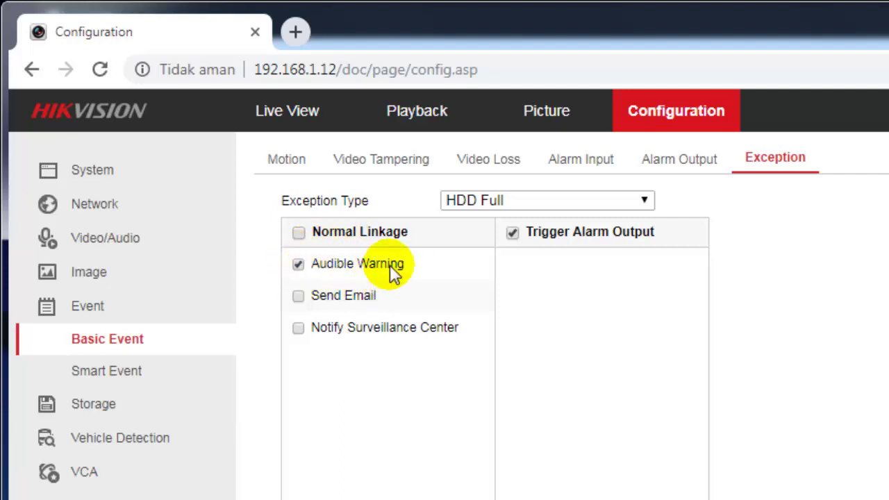
click(301, 269)
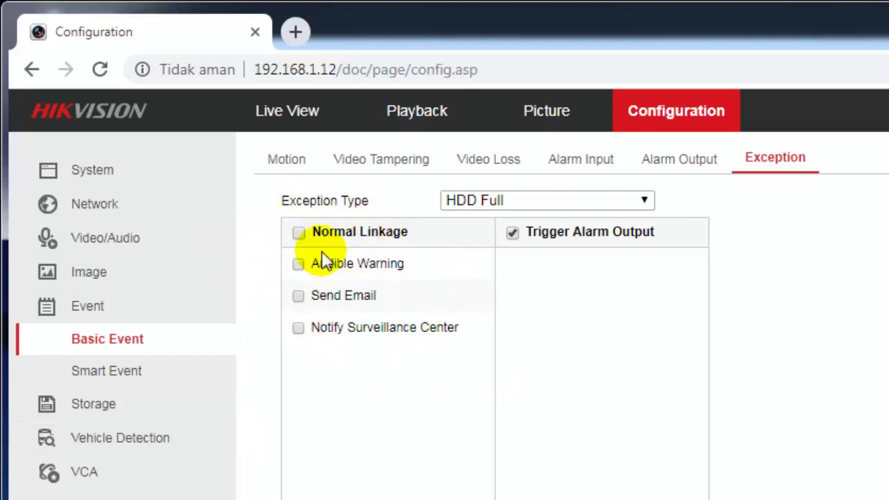
click(645, 204)
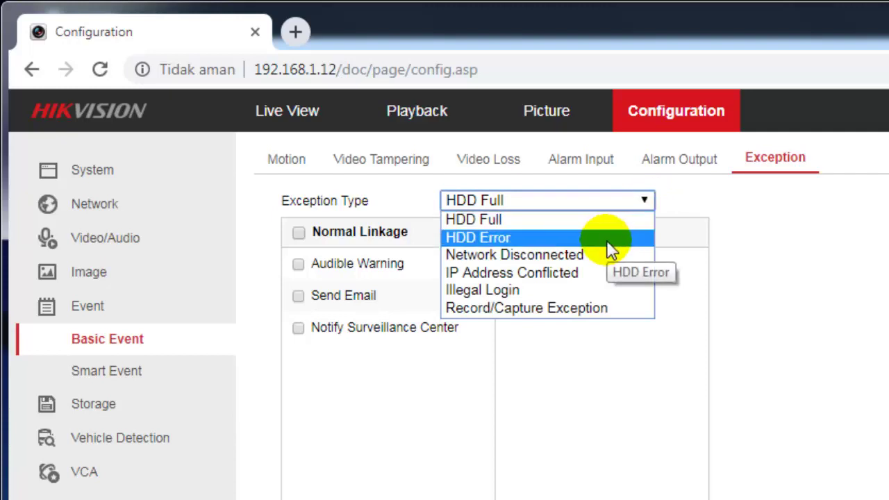
Select HDD Error, tick its Audible Warning, and save the exception settings
click(607, 240)
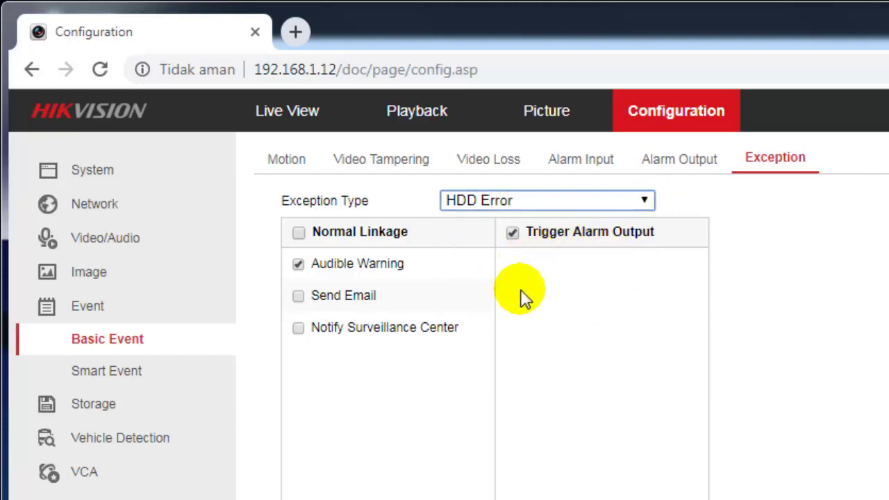
click(299, 266)
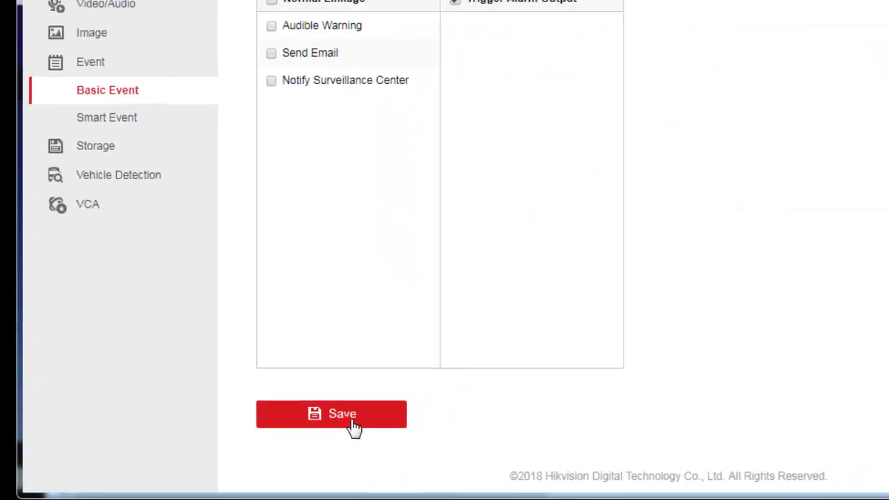
click(351, 419)
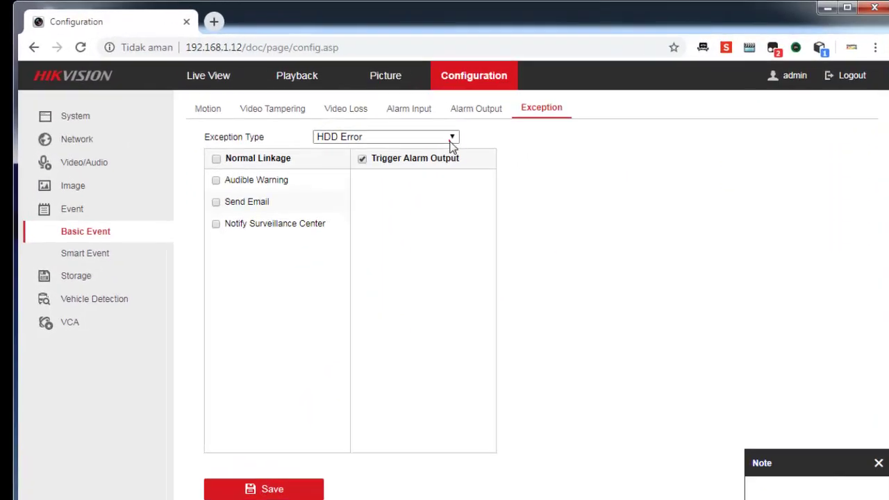
Untick Audible Warning for IP Address Conflicted and save
click(451, 141)
click(434, 173)
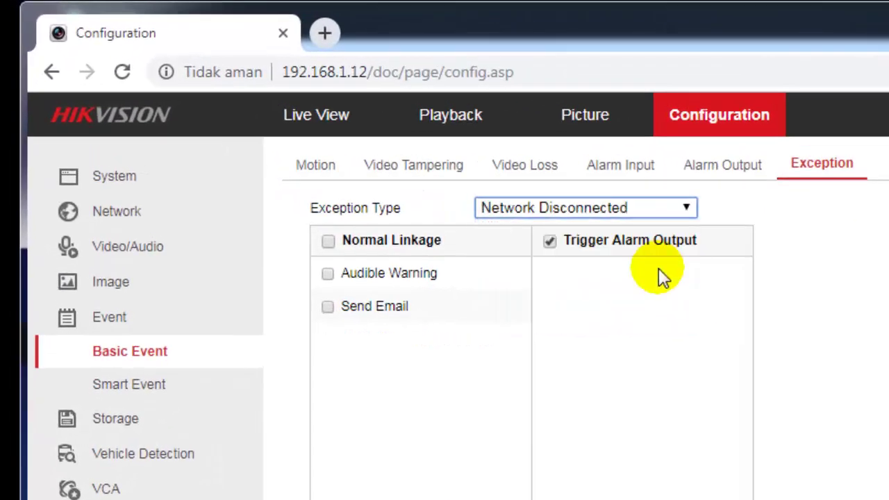
click(665, 208)
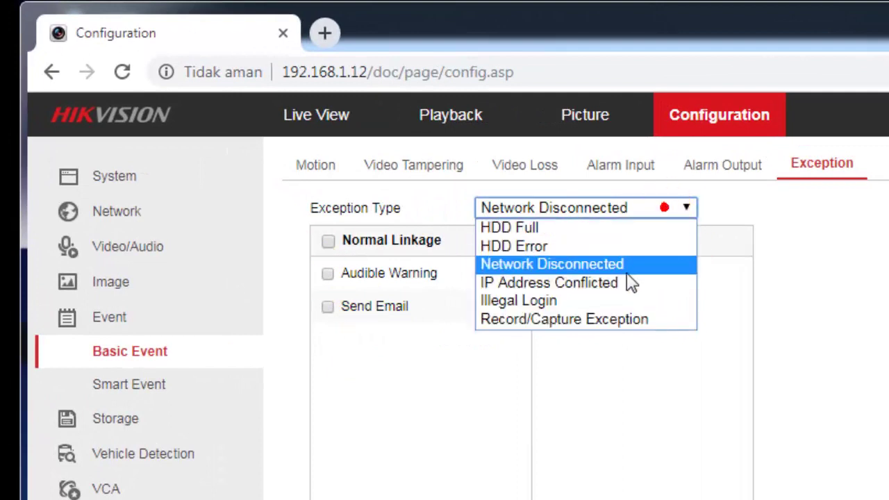
click(627, 285)
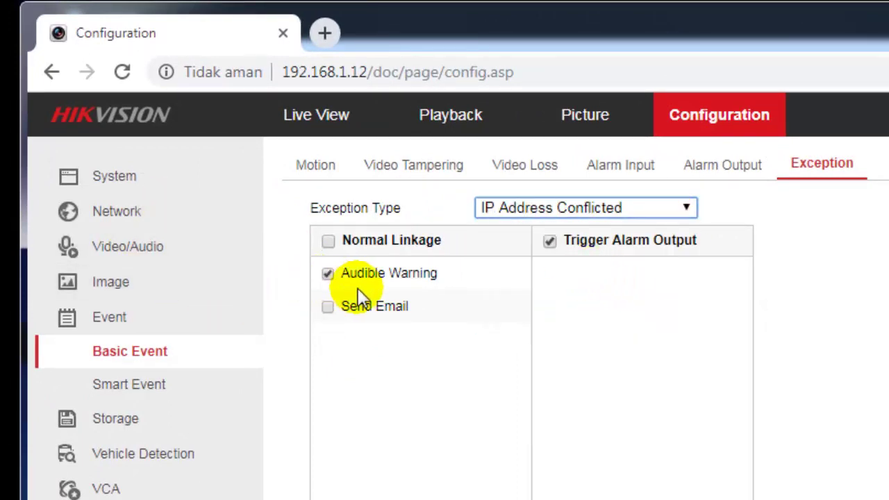
click(335, 282)
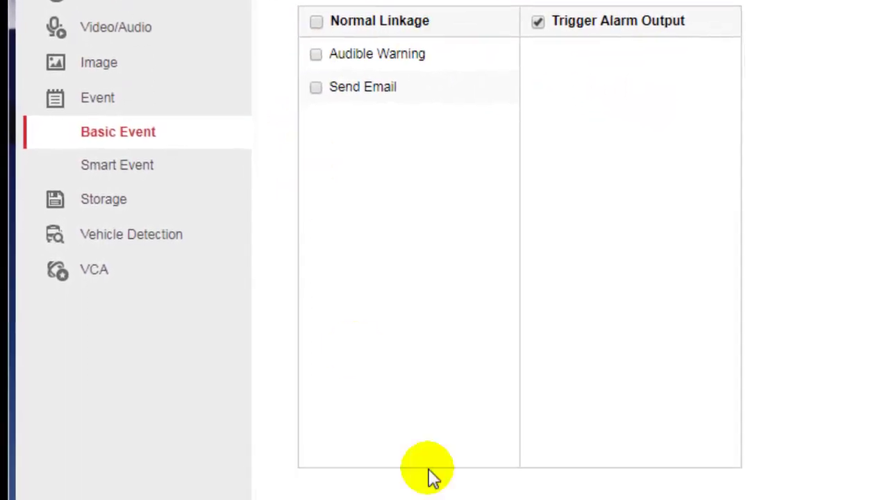
click(403, 397)
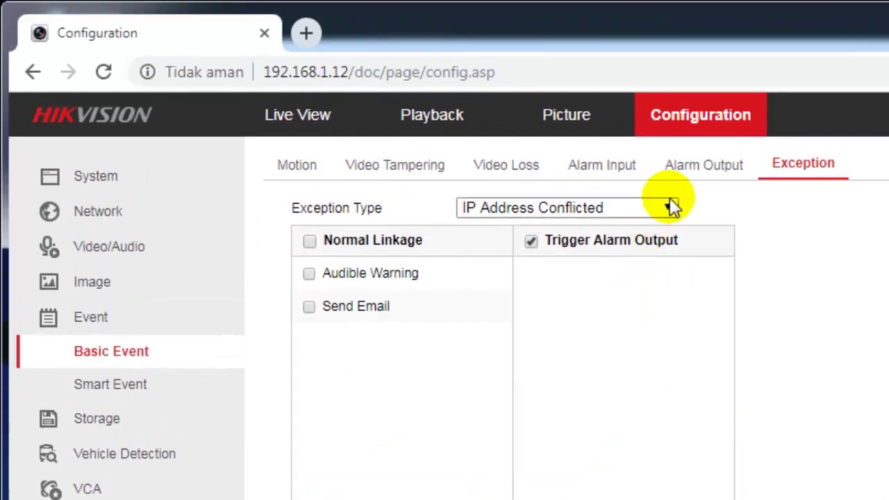
Untick Audible Warning for Record/Capture Exception and save
click(669, 102)
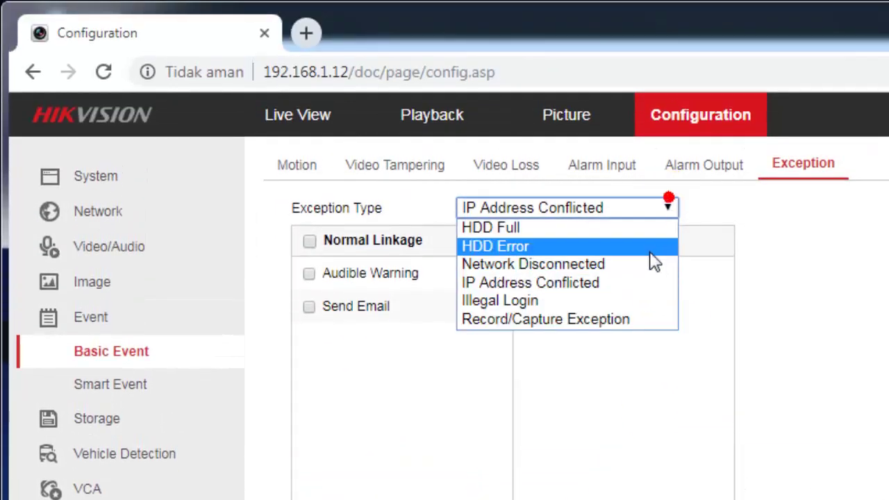
click(619, 301)
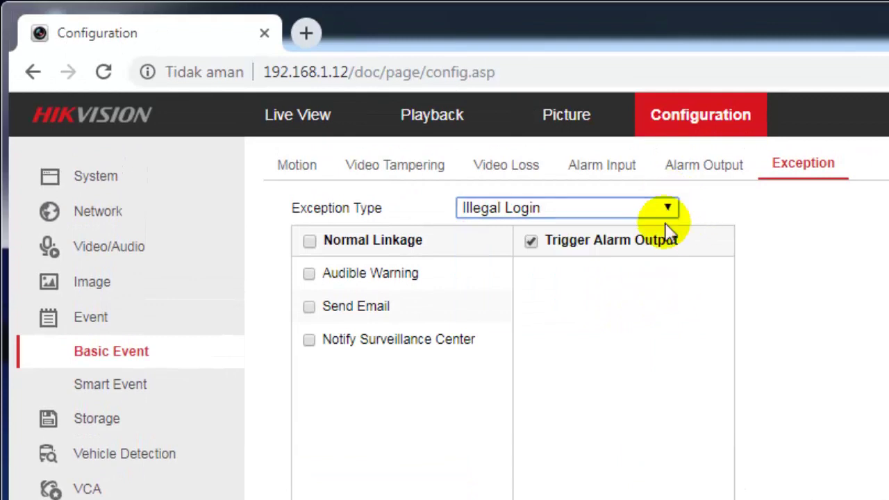
click(672, 207)
click(631, 319)
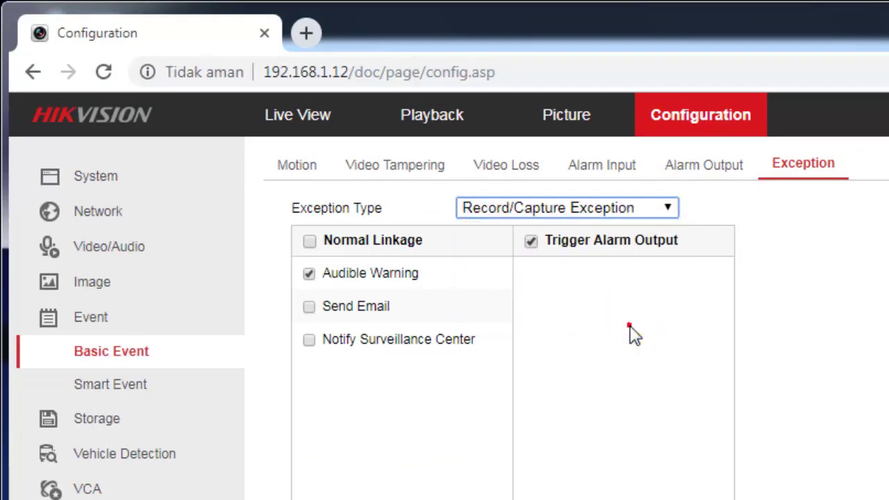
click(308, 274)
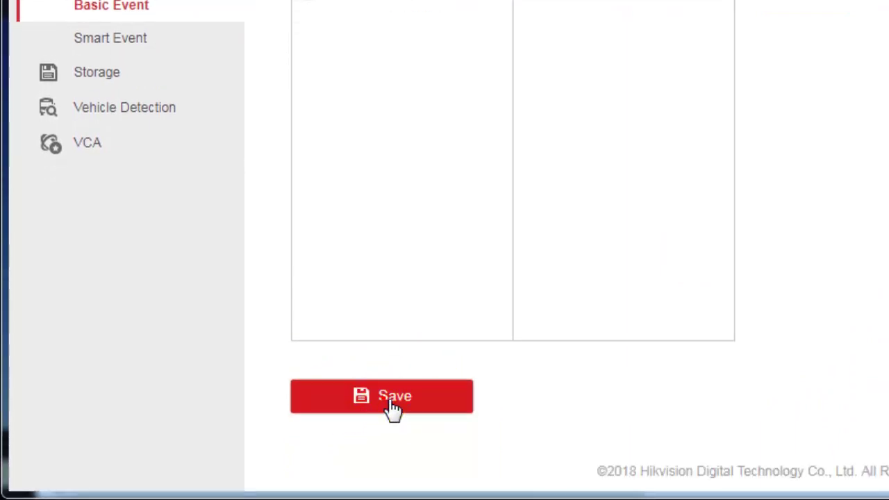
click(389, 421)
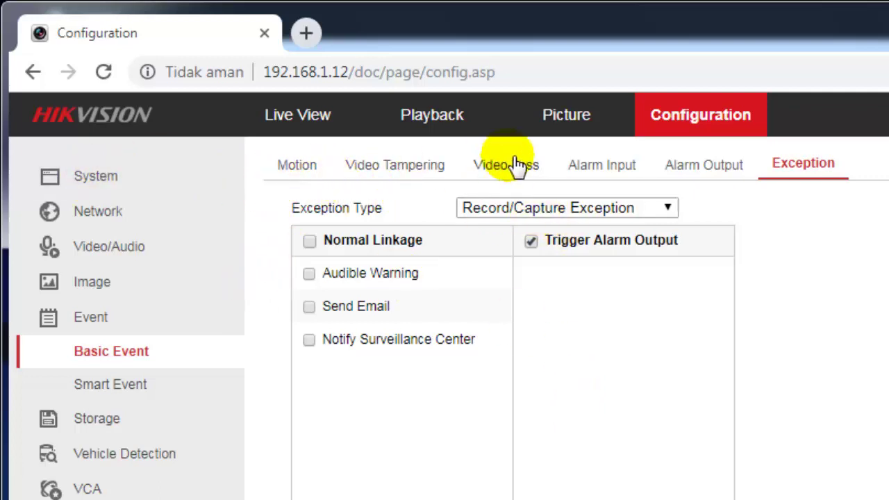
Leave via System and Live View, then return to Configuration's Exception event settings
click(114, 189)
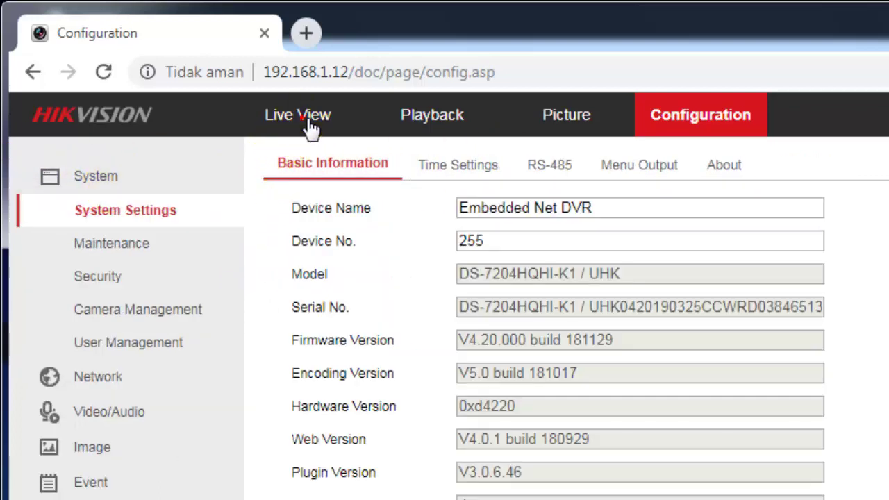
click(295, 120)
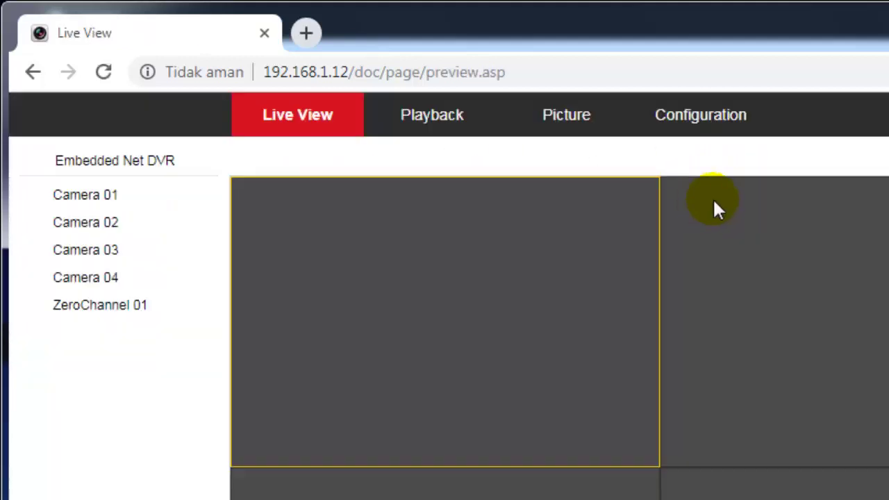
click(700, 125)
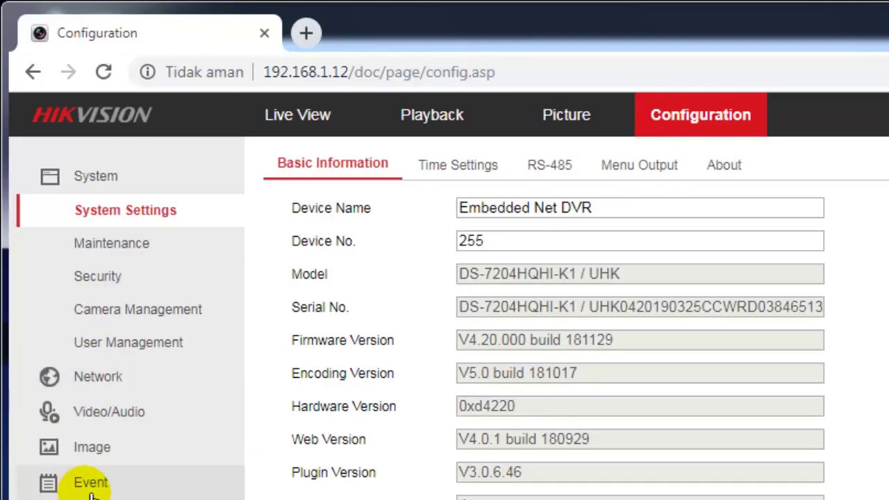
click(84, 483)
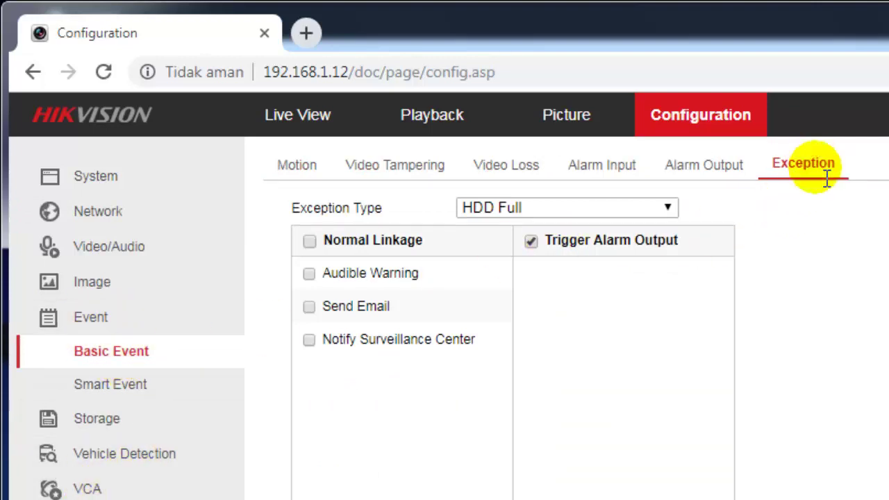
click(658, 208)
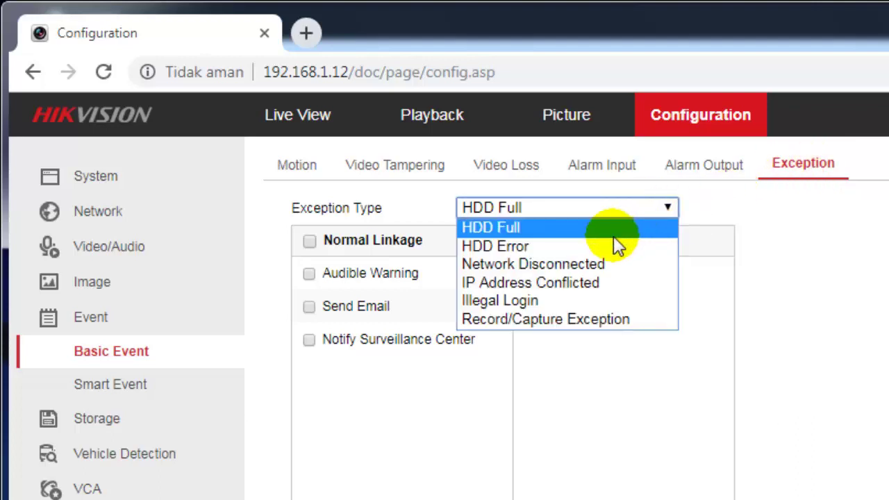
click(614, 236)
click(656, 207)
click(633, 248)
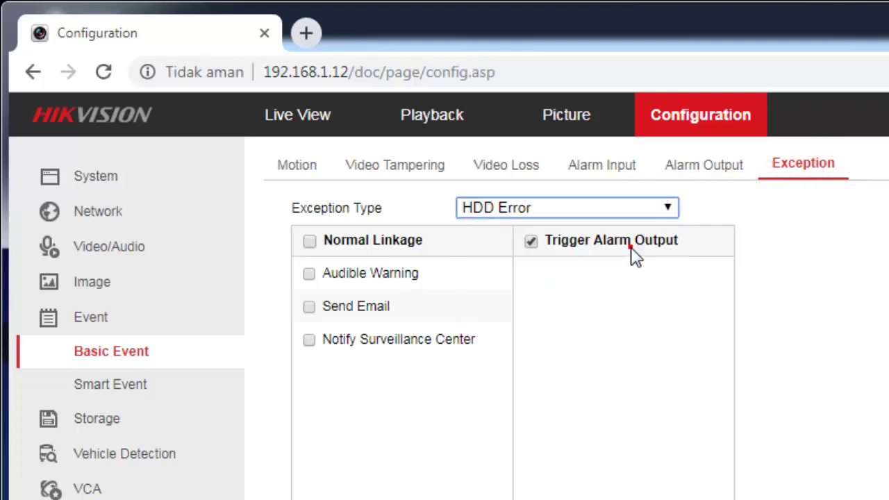
click(658, 208)
click(636, 264)
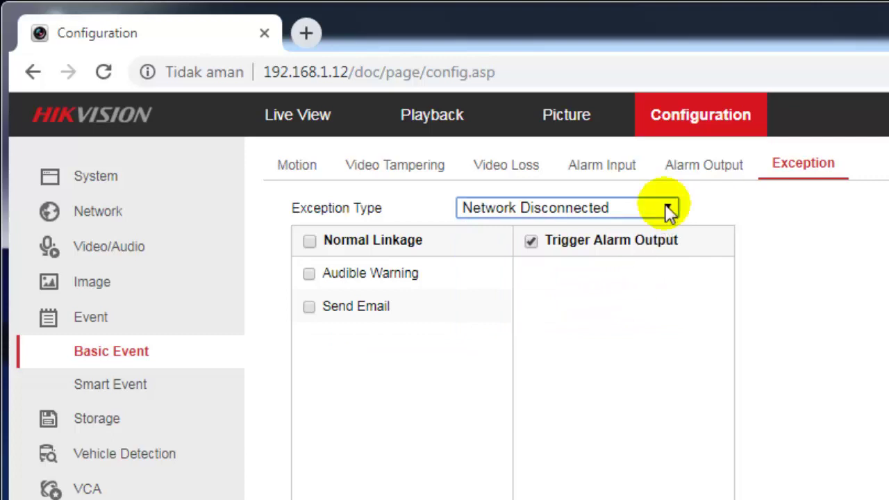
click(667, 209)
click(623, 281)
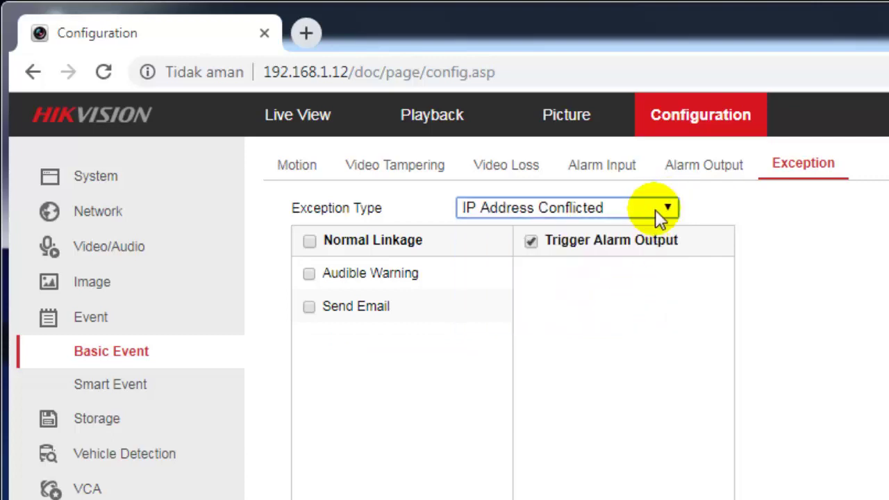
click(655, 209)
click(609, 300)
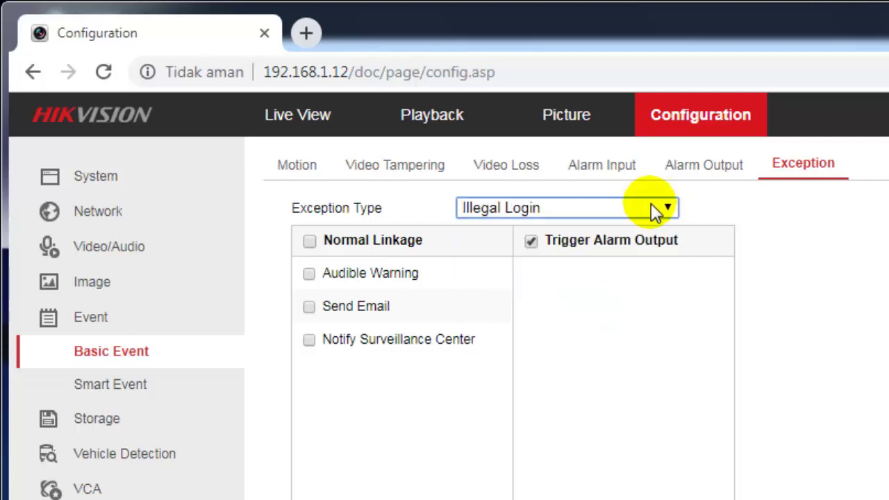
click(656, 210)
click(616, 321)
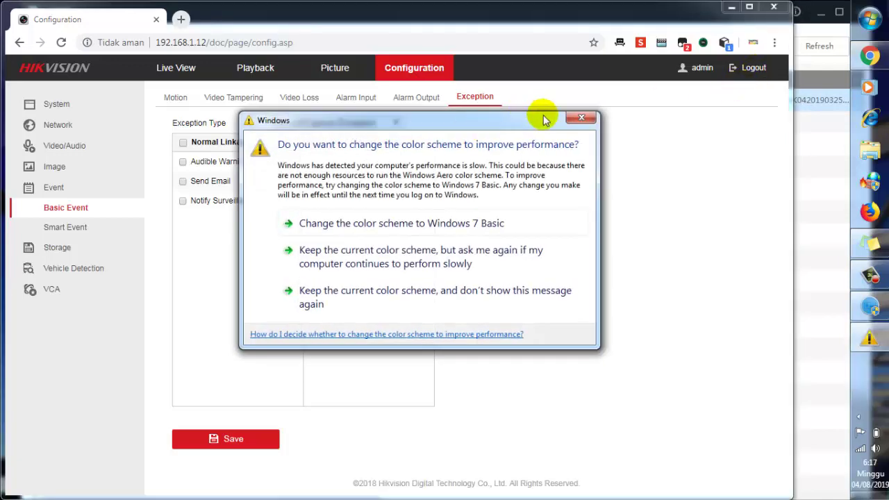
Dismiss the colour-scheme prompt, log out of the DVR, and minimise SADP
click(586, 119)
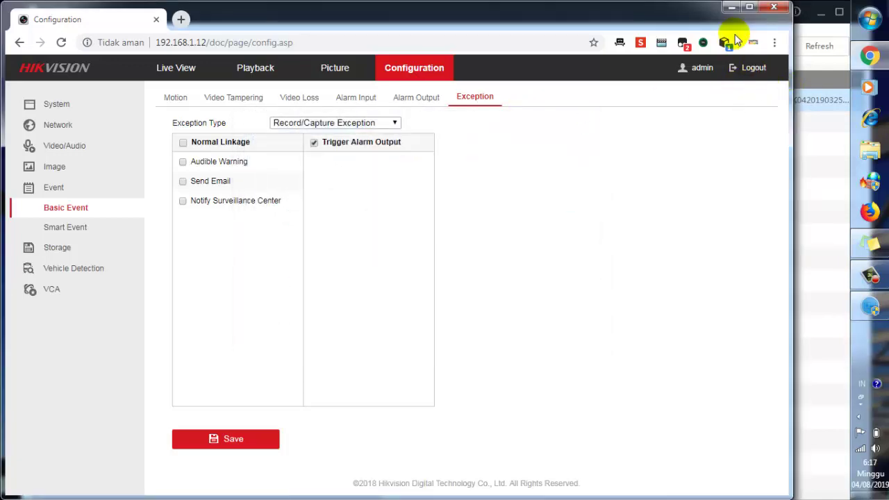
click(753, 70)
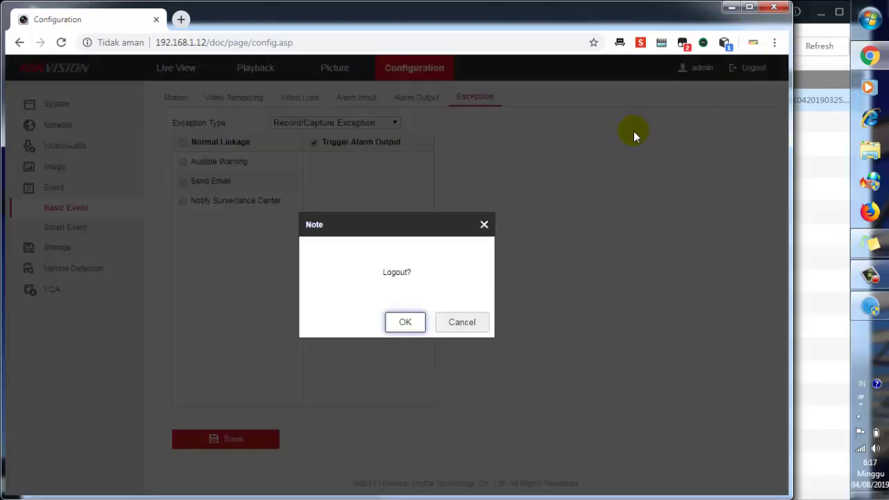
click(397, 326)
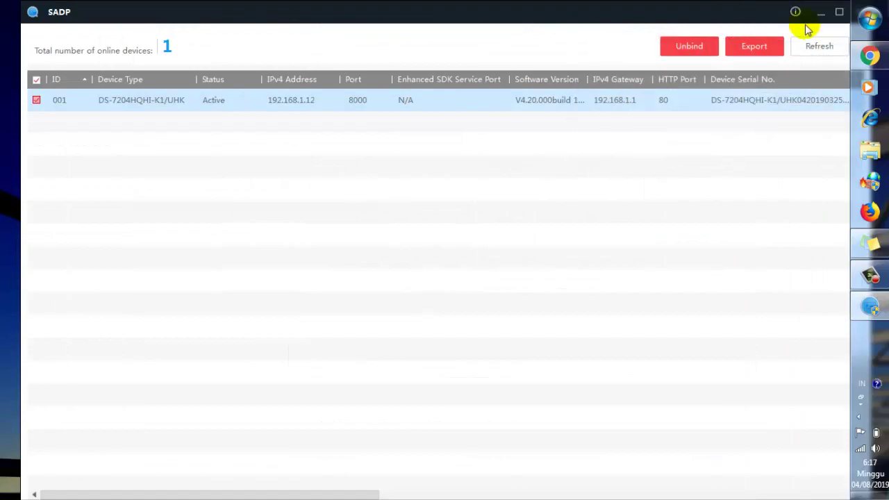
click(821, 12)
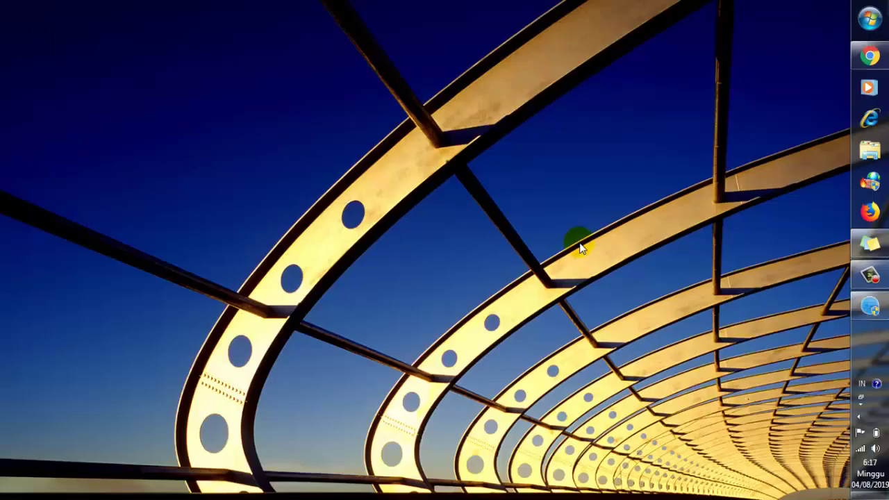